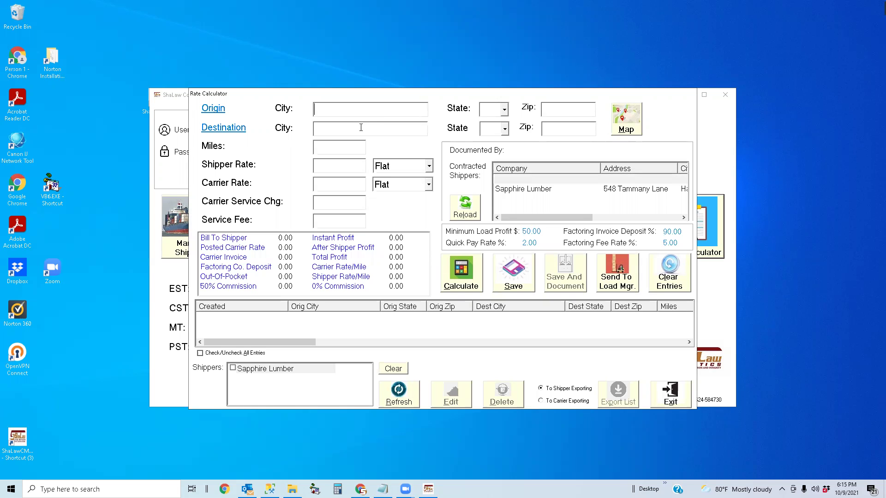
Set the load's origin to Vernon, CA and its destination to Yakima, WA.
text(ver)
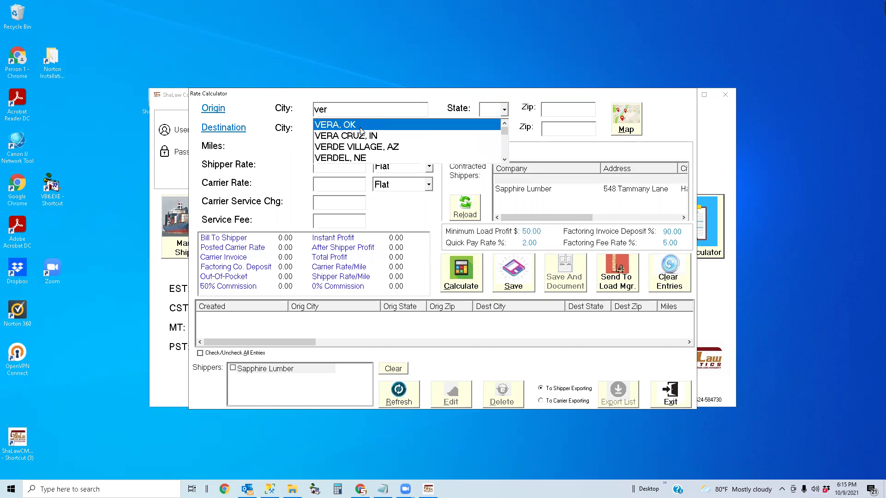
text(n)
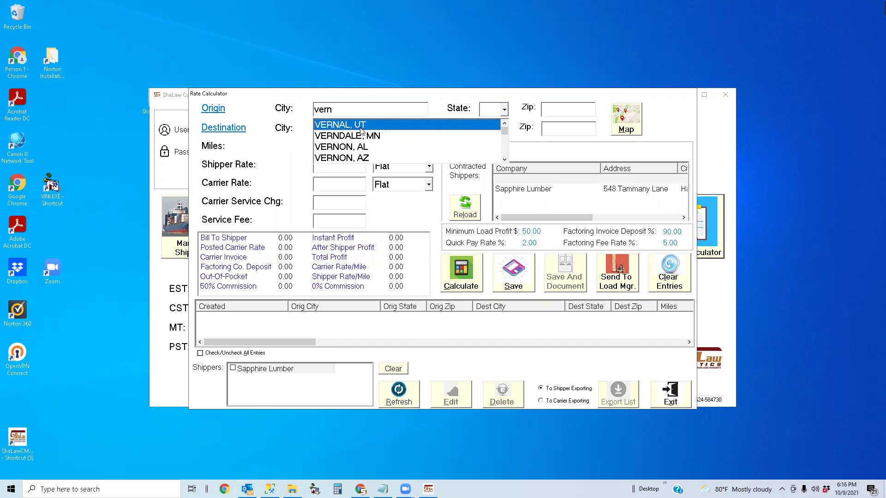
key(Down)
key(Down)
key(Down)
key(Down)
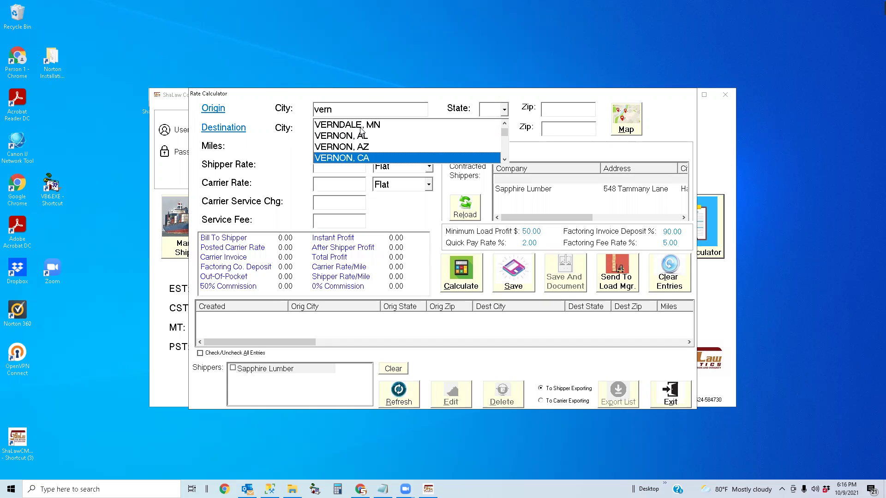
key(Return)
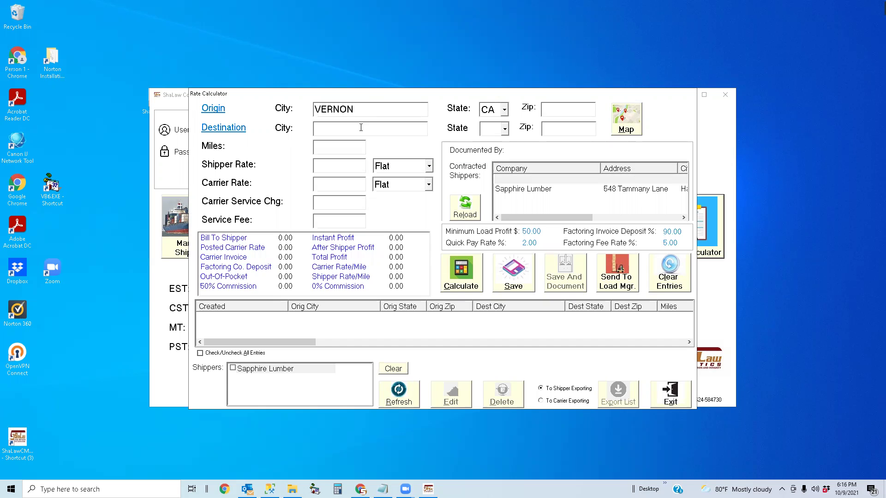
text(yaki)
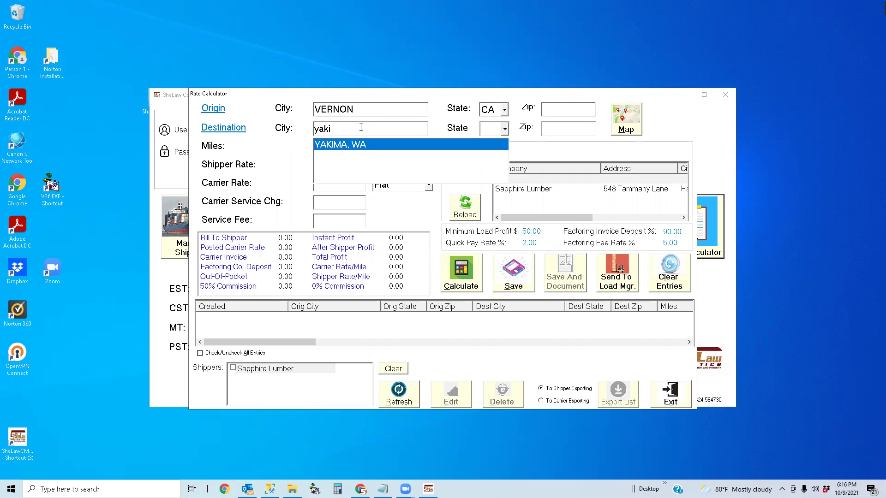
key(Return)
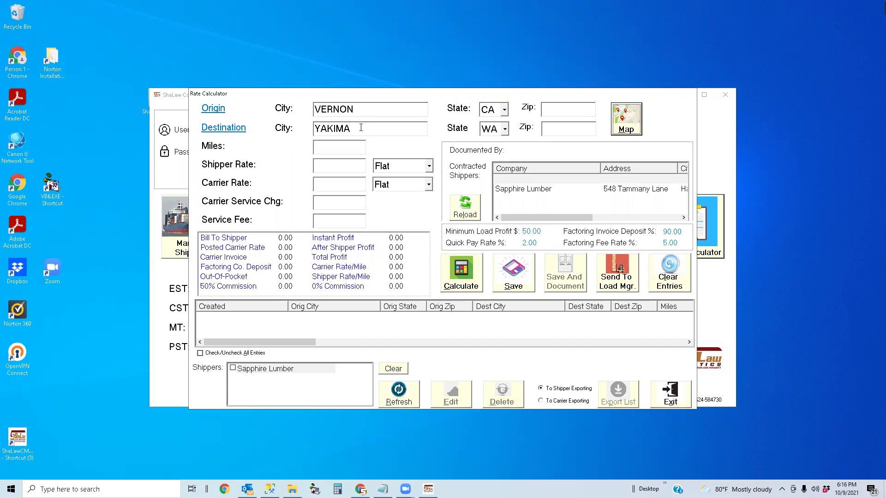
Look up the driving distance of the route on the map and enter 1041 as the miles.
key(Return)
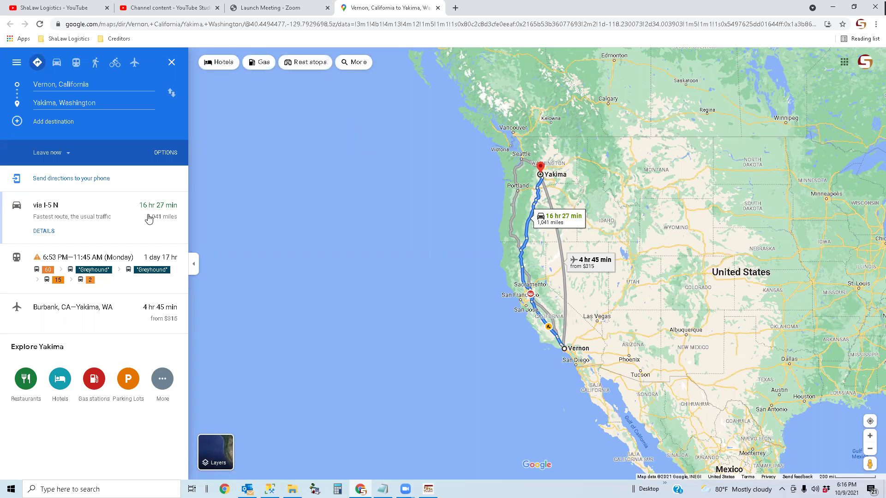
click(833, 7)
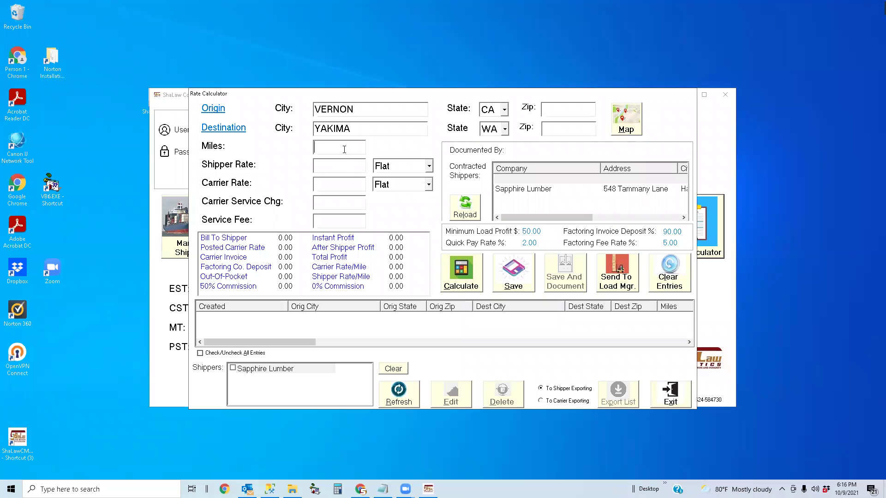
click(344, 149)
text(1041)
Get the shipper rate by CWT for a weight of 48000 pounds at 8.25 per CWT, with 48.00 as minimum paying.
click(335, 166)
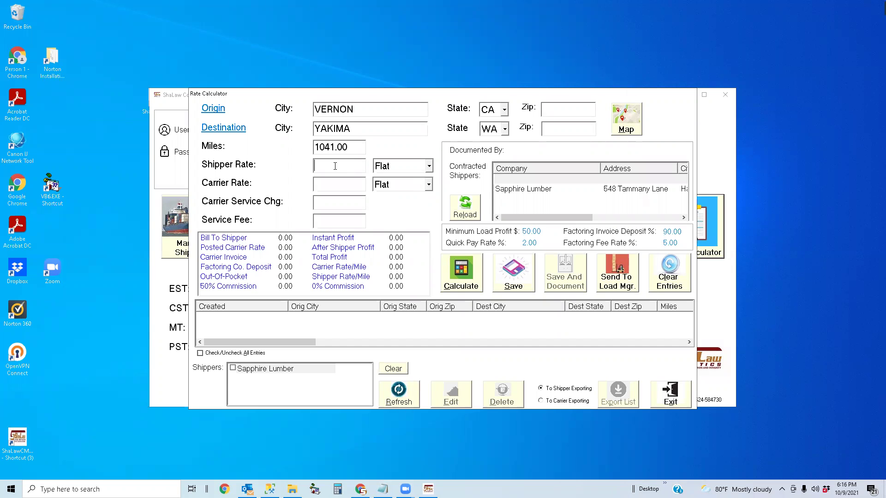
click(429, 166)
click(416, 215)
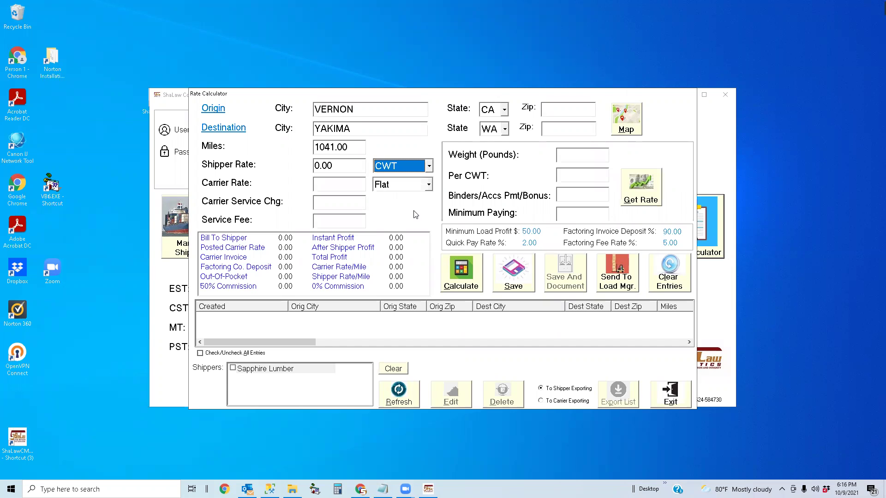
click(561, 154)
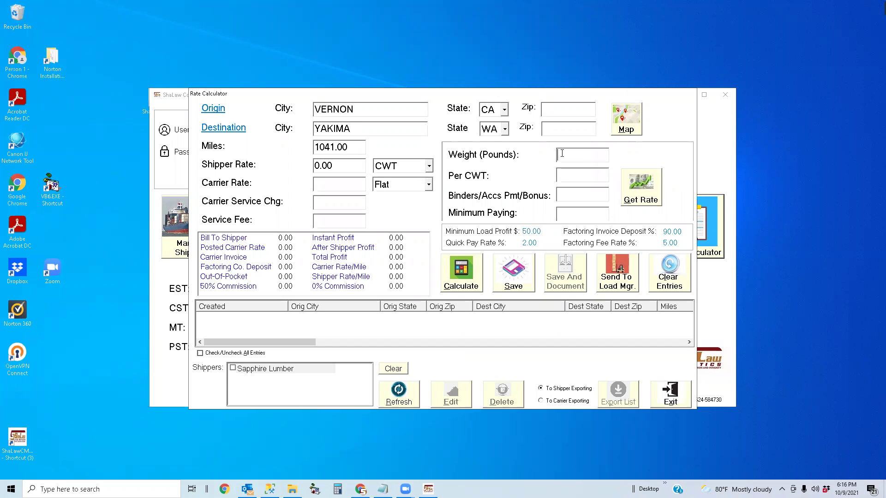
text(48000)
click(577, 178)
text(8.25)
click(573, 198)
click(572, 215)
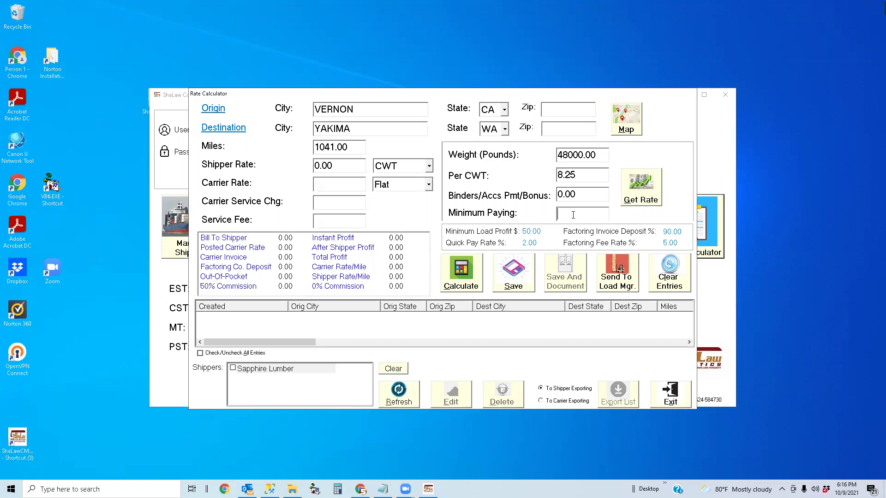
text(48.00)
click(648, 182)
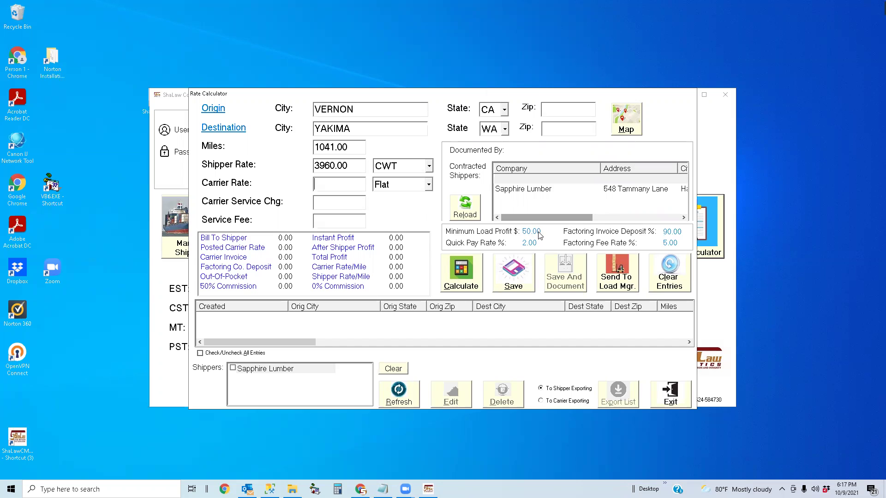
Select the blank contracted shipper entry, calculate the load's rates and save the calculation.
click(527, 183)
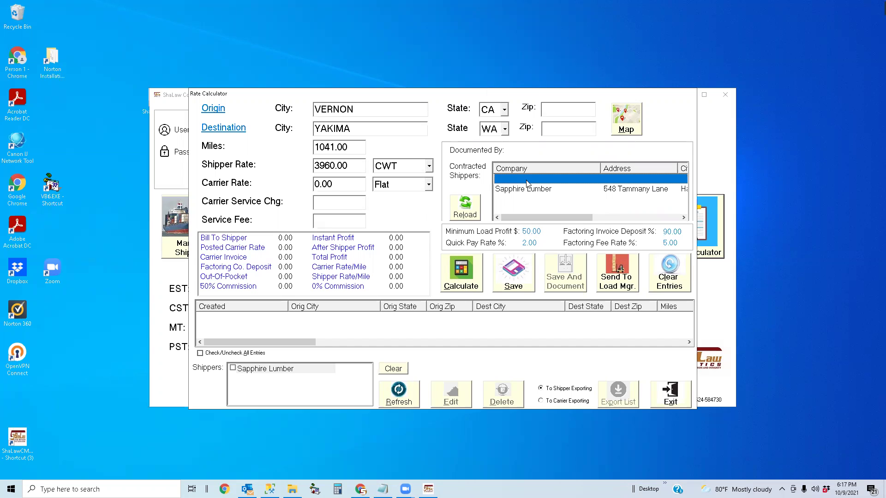
click(461, 278)
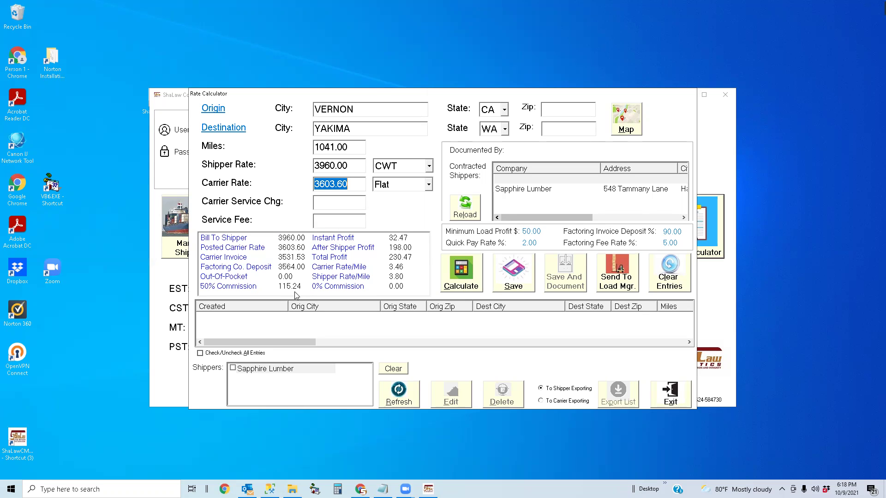
click(520, 275)
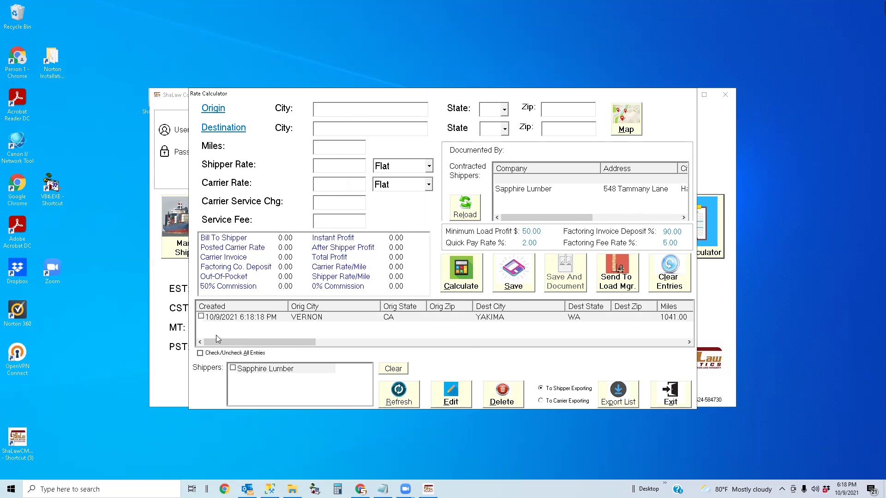
Filter the saved rate entries by the shipper Sapphire Lumber, and clear the filter to reload the full list.
click(201, 317)
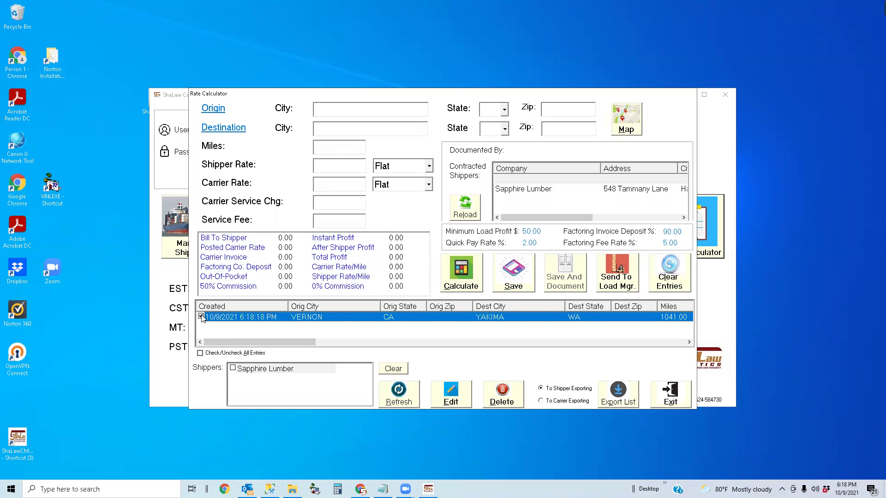
click(232, 368)
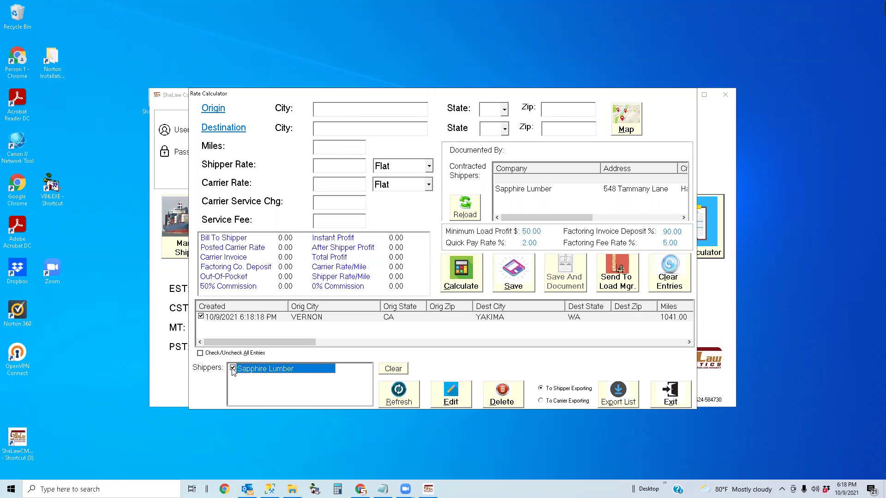
click(397, 393)
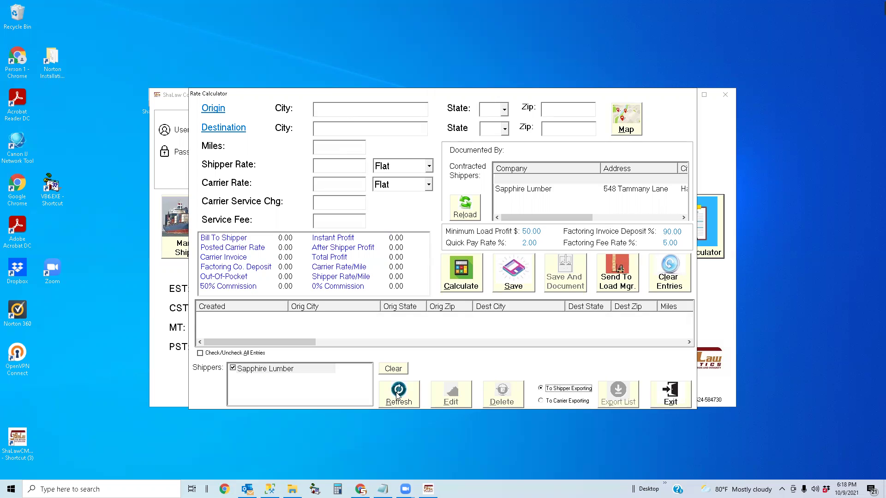
click(390, 369)
click(392, 395)
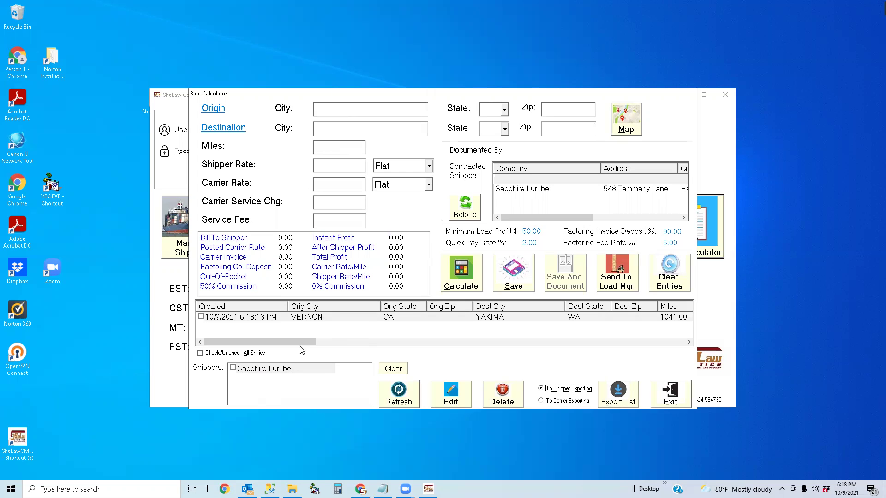
Export the saved Vernon to Yakima entry for shippers as an Excel file into c:\ShaLaw Logistics\Budgets.
drag(295, 341, 261, 348)
click(201, 317)
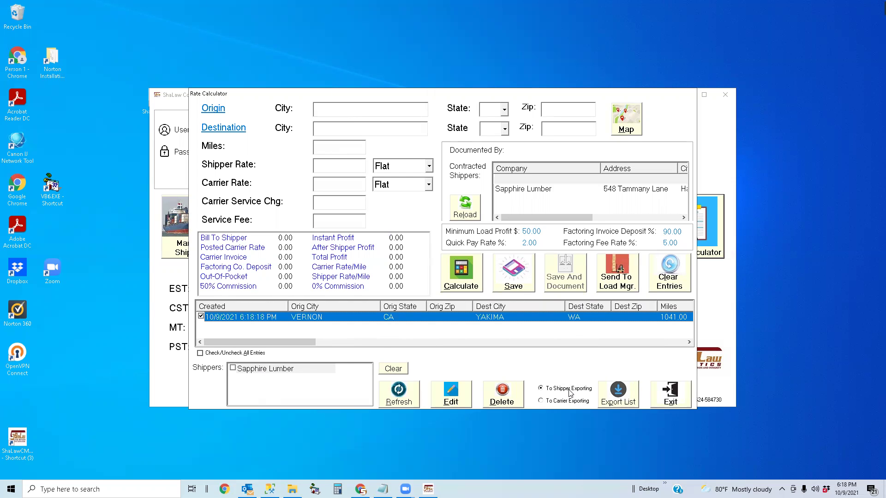
click(628, 396)
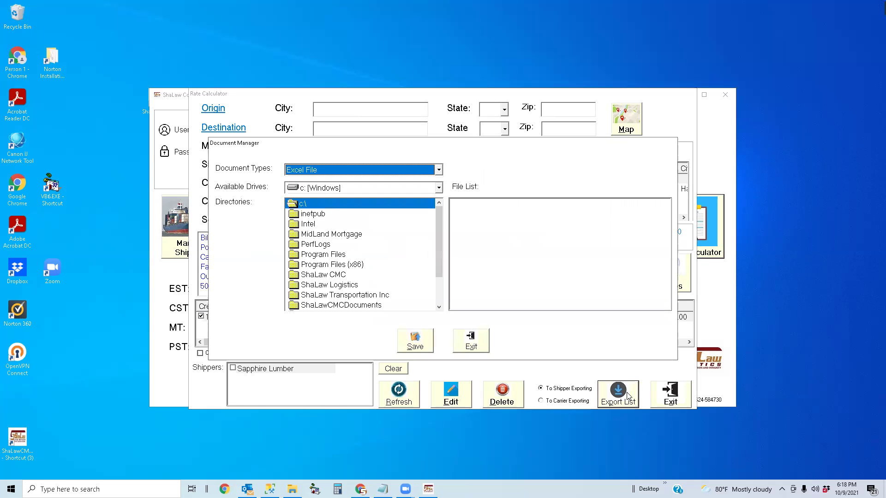
double_click(349, 287)
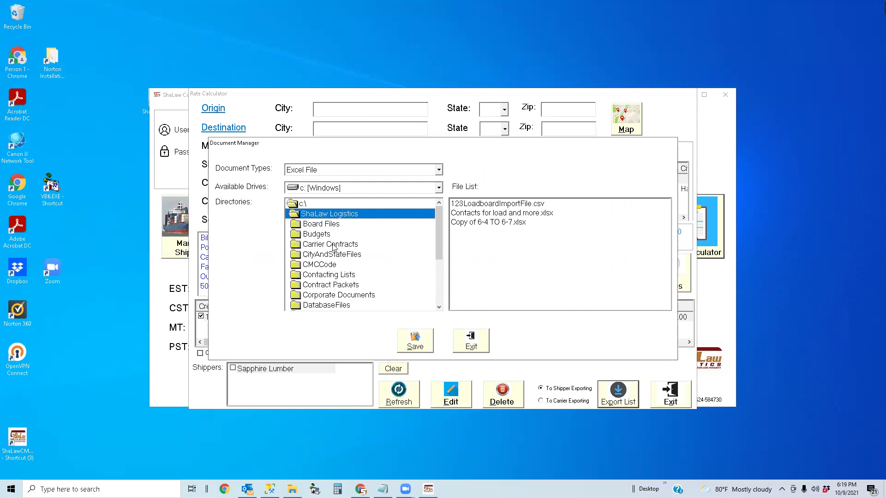
double_click(323, 236)
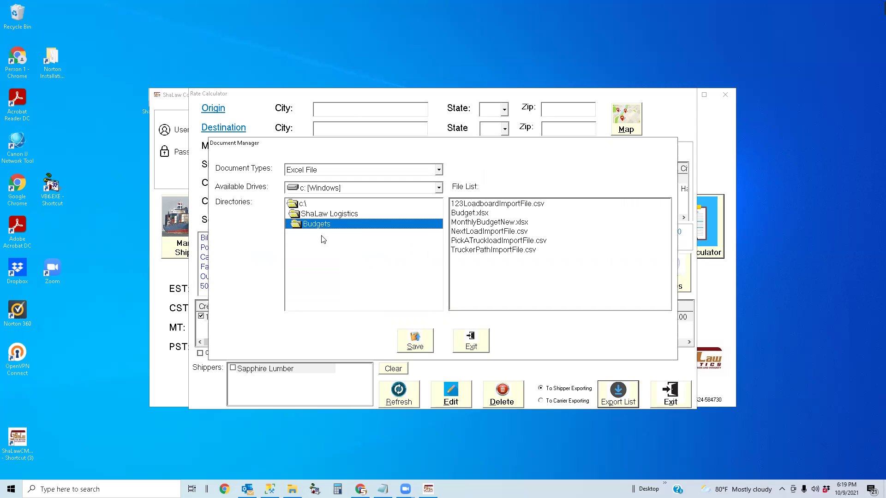
click(415, 341)
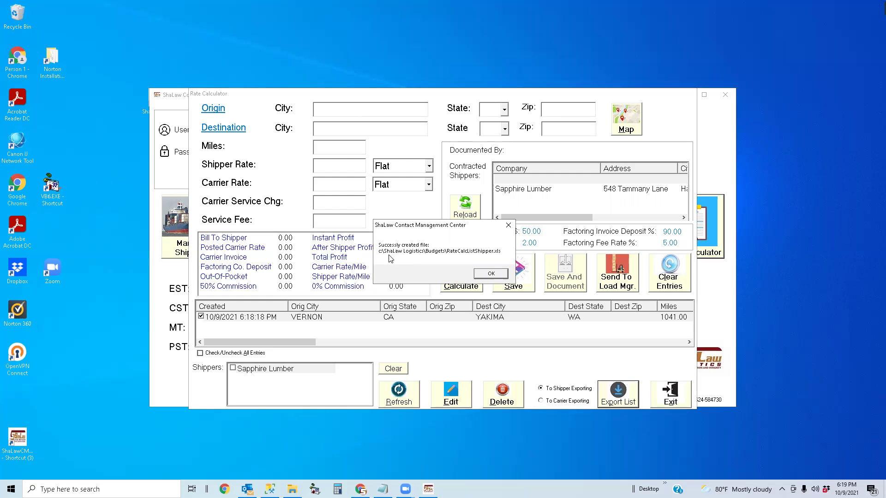
click(491, 274)
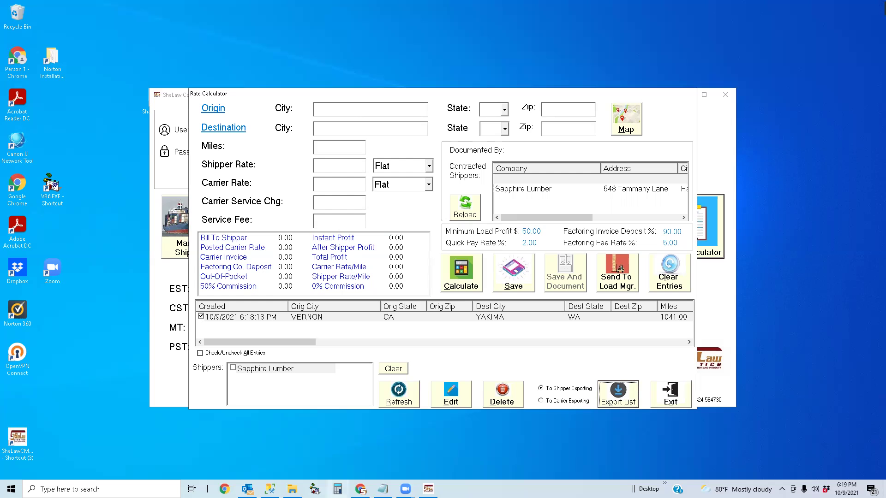
Switch to File Explorer and open RateCalcListShipper.xls from the ShaLaw Logistics Budgets folder in Excel, accepting the file format mismatch.
click(292, 489)
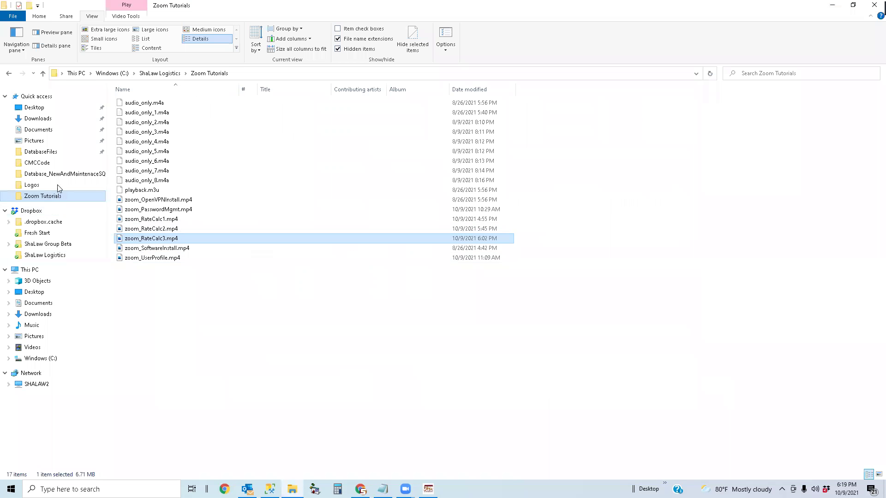
click(147, 75)
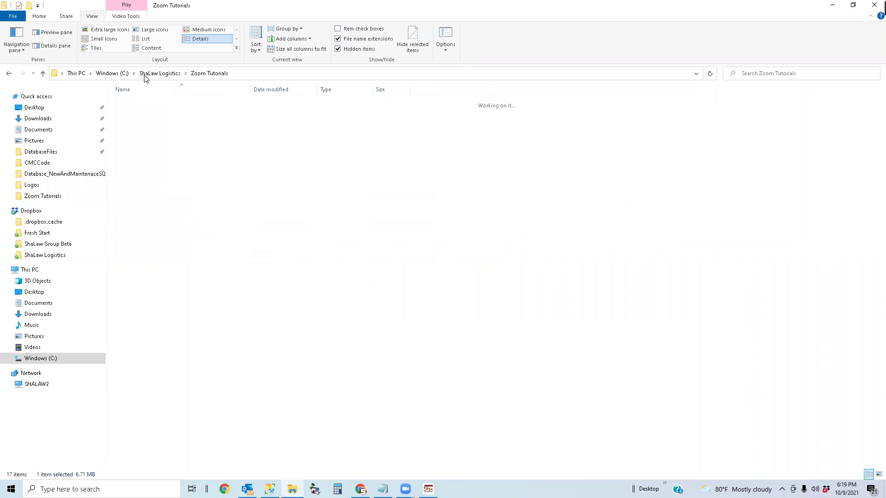
double_click(185, 113)
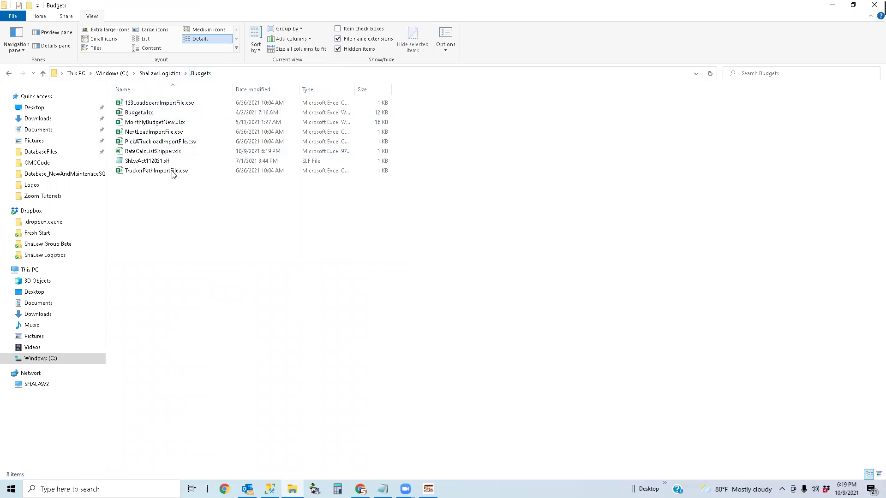
double_click(150, 153)
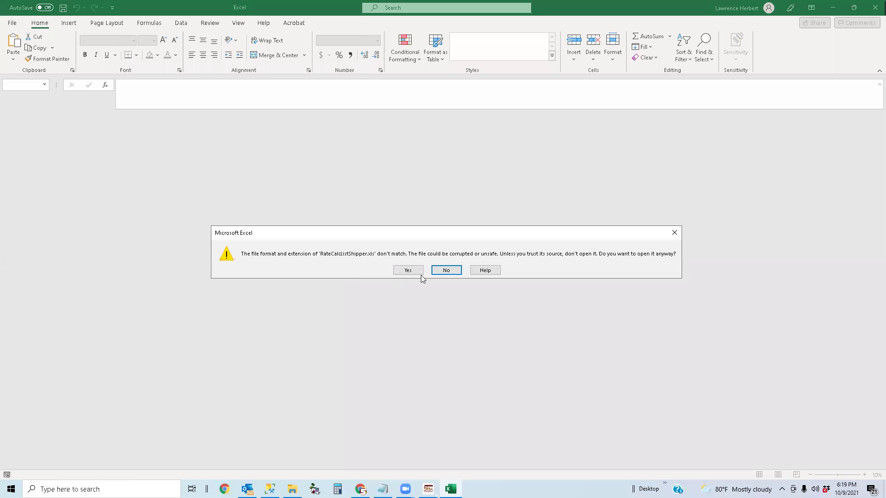
click(408, 271)
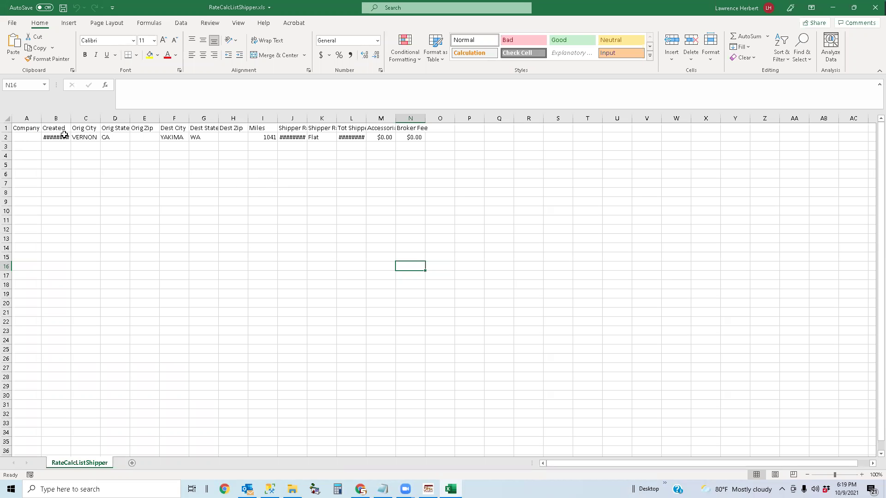
Fit the widths of the Created, Shipper Rate, Shipper Rate Type and Tot Shipper Rate columns to their contents.
double_click(70, 117)
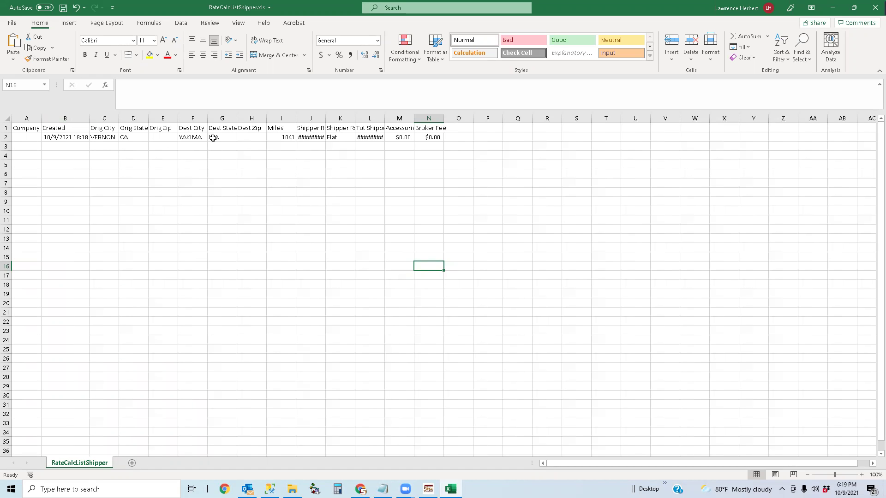
double_click(326, 117)
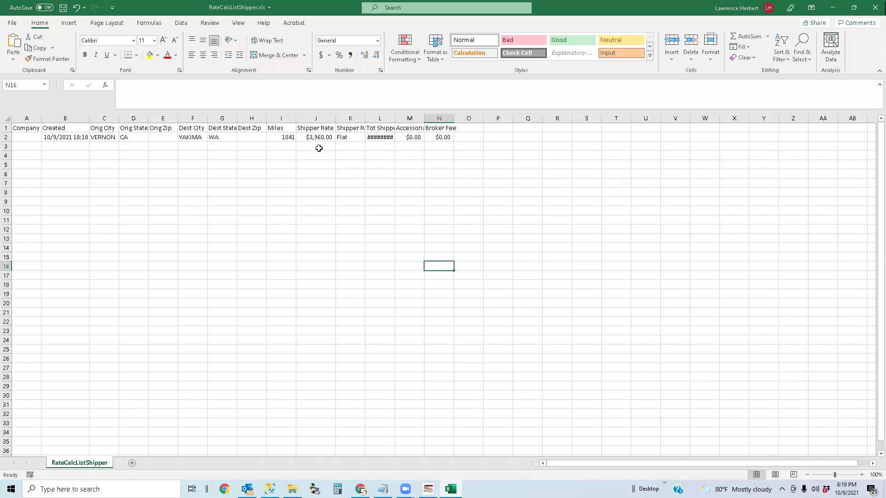
double_click(365, 118)
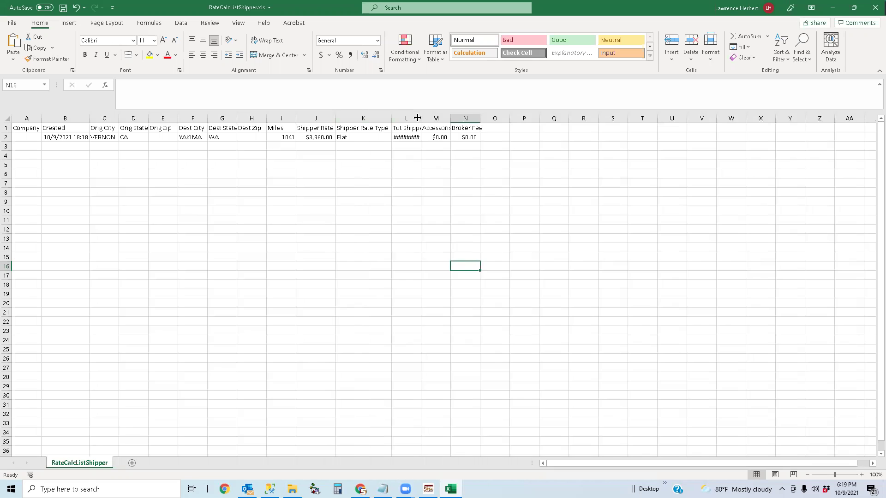
double_click(421, 118)
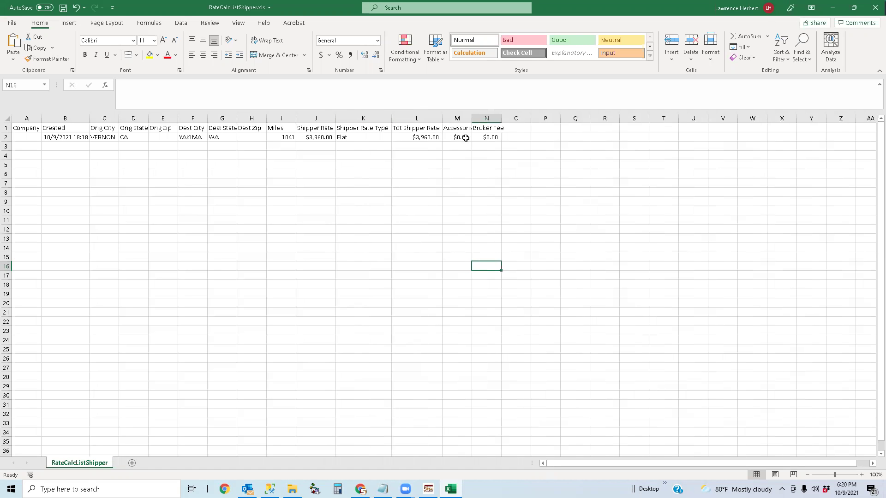
Fit the Accessorial Chg column's width to its contents, and close RateCalcListShipper.xls without saving the changes.
double_click(473, 118)
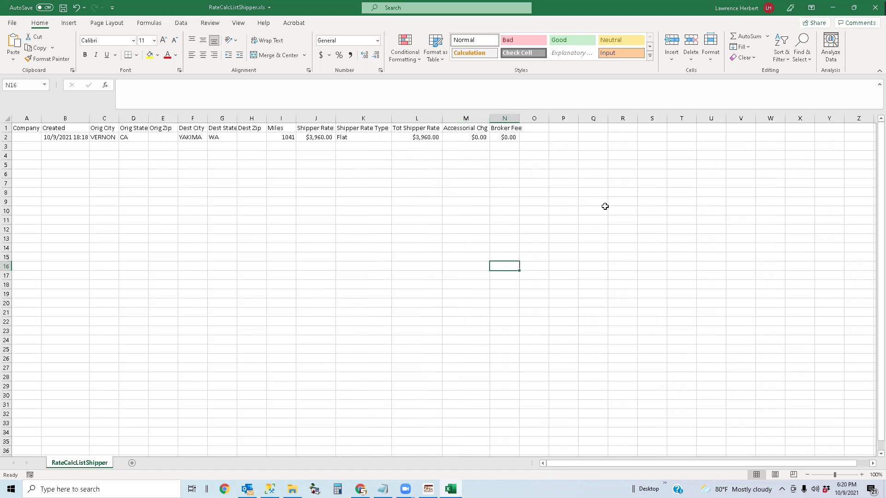
click(875, 7)
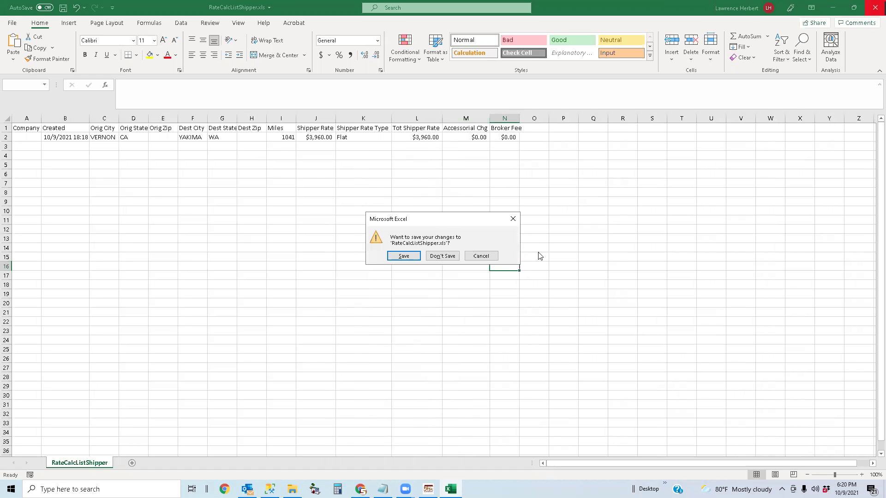
click(442, 257)
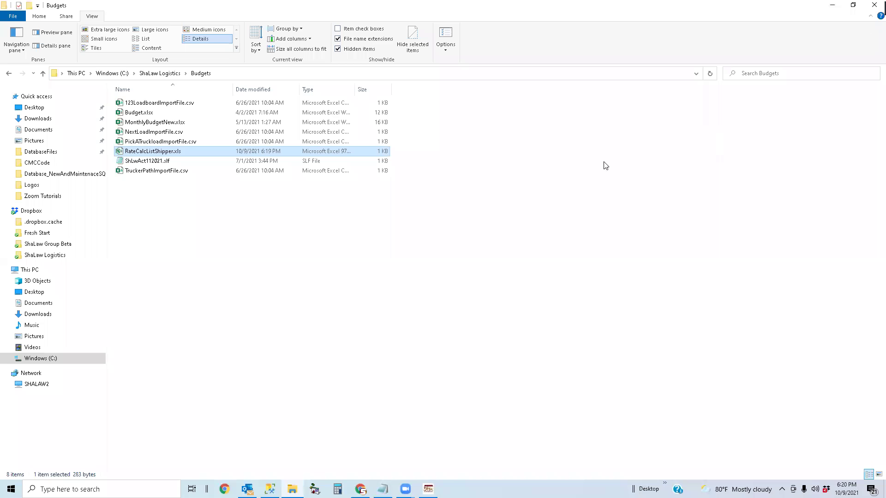
Close the Budgets folder window, and exit the Rate Calculator and the ShaLaw Contact Management Center, confirming the application exit.
key(alt+F4)
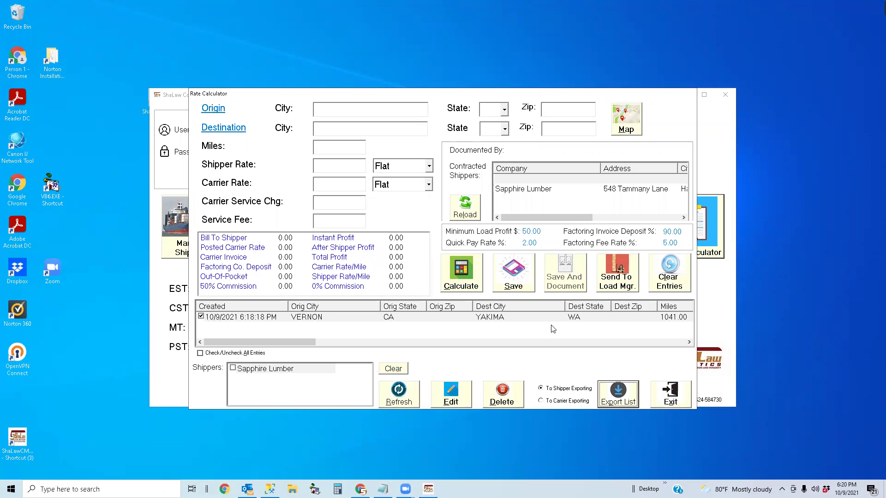
click(684, 399)
click(456, 397)
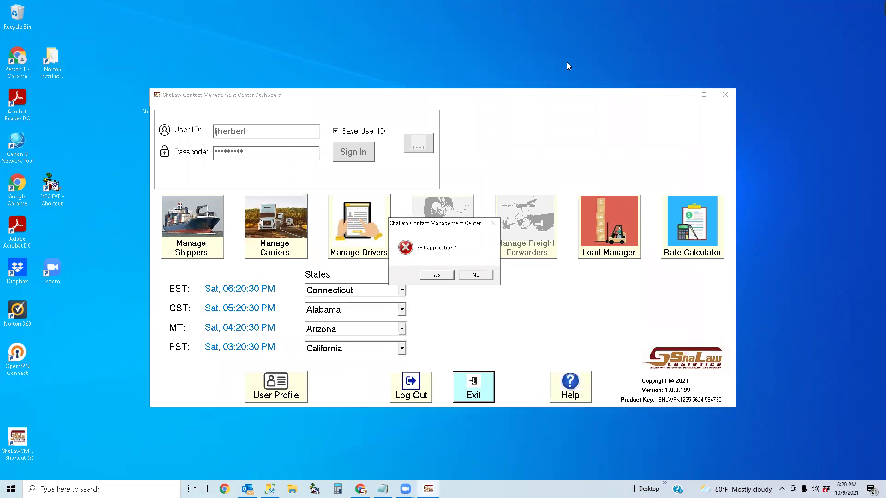
click(436, 275)
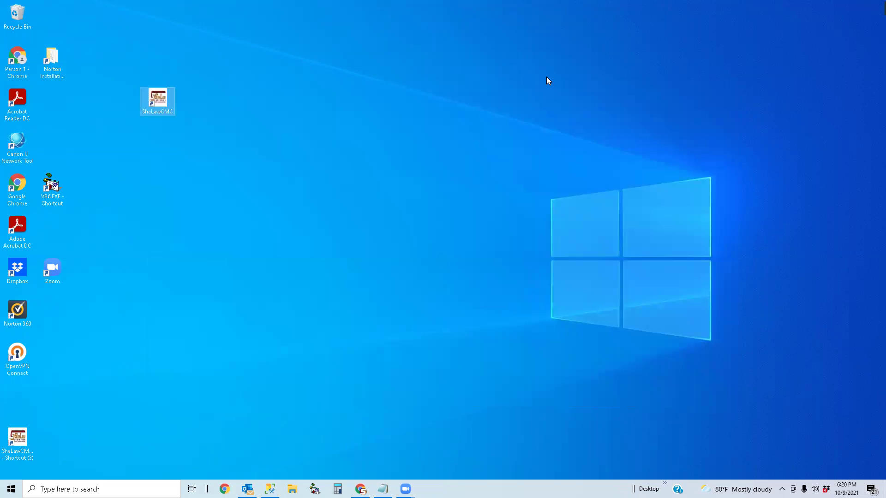